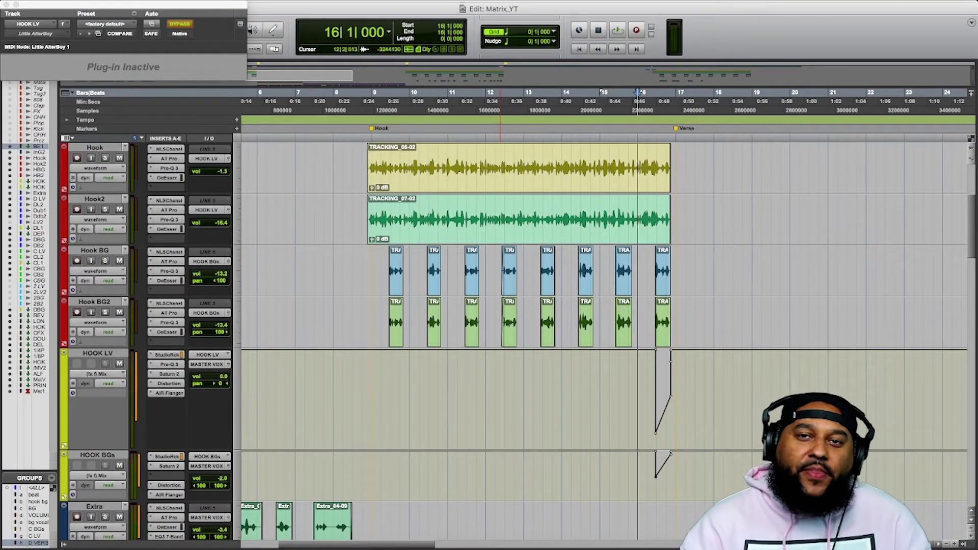
Play the end of the hook into the verse to hear the transition at bar 17
scroll(345, 371, "up", 4)
key("space")
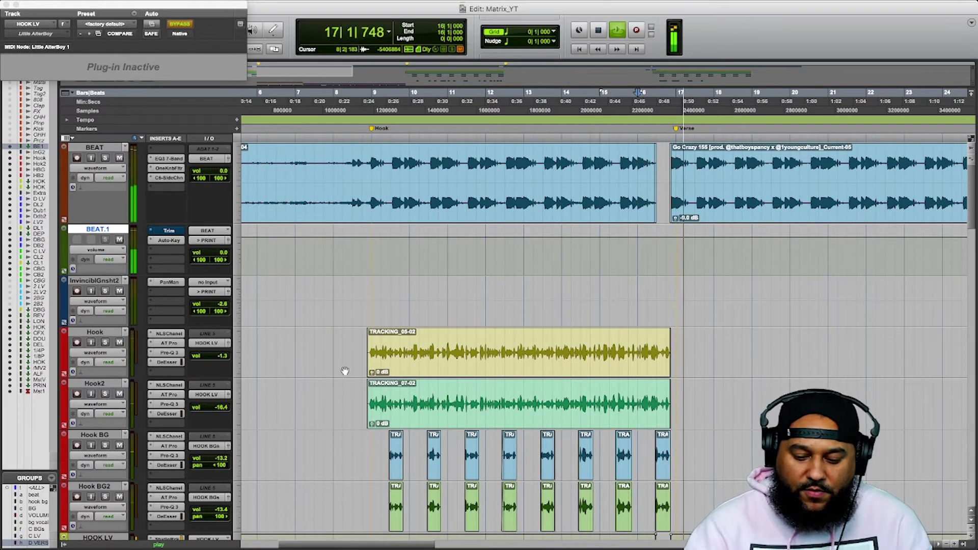
key("space")
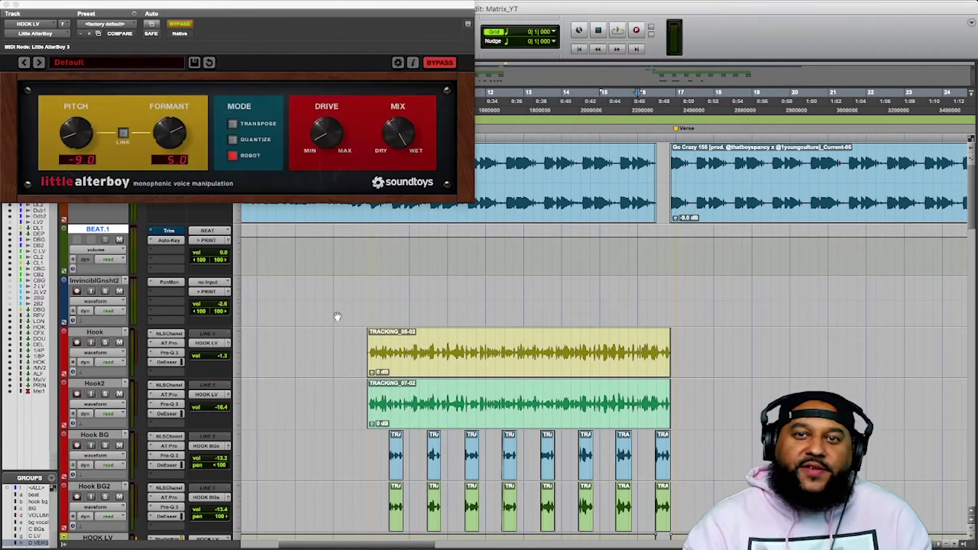
key("space")
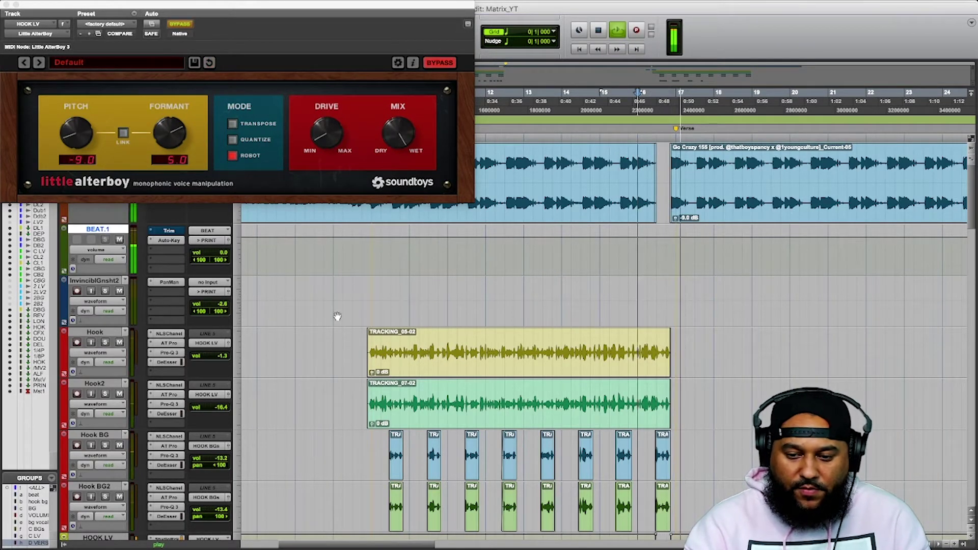
key("space")
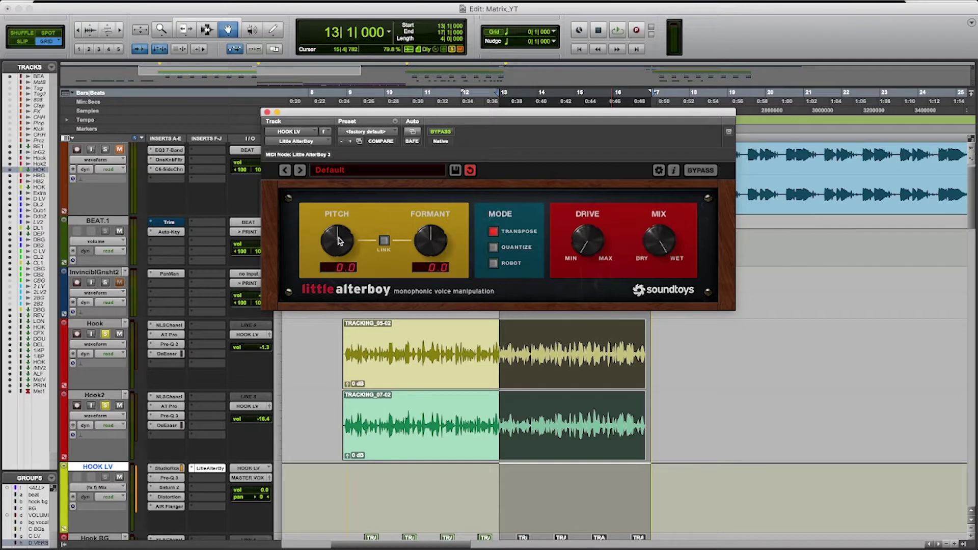
Sweep Little AlterBoy's pitch on the HOOK LV track while the soloed hook vocals play
key("space")
left_click_drag(340, 241, 332, 221)
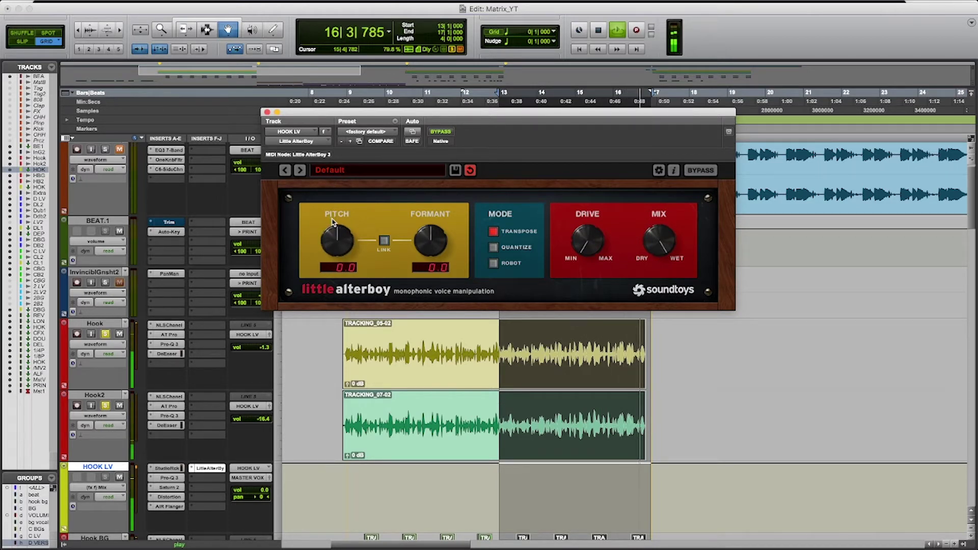
key("space")
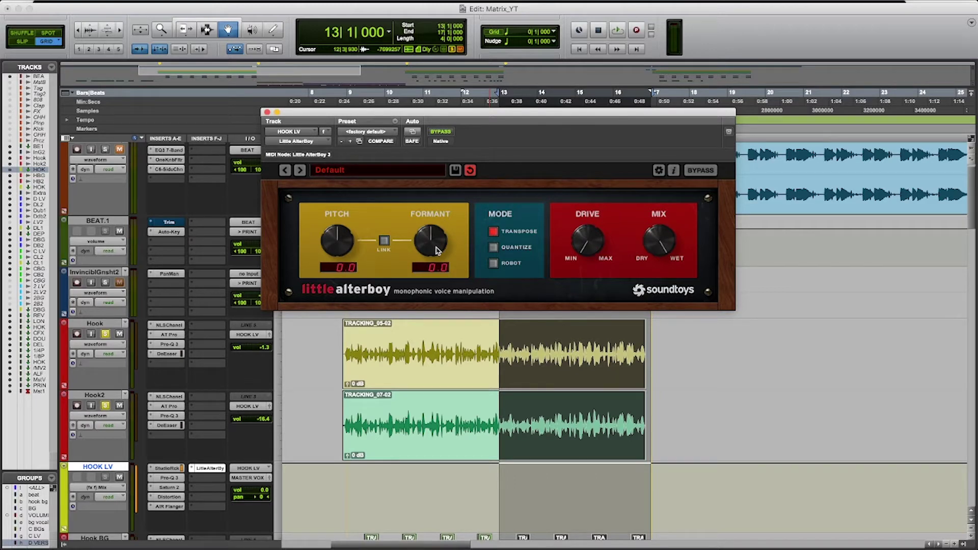
Sweep Little AlterBoy's formant on the HOOK LV track and audition the hook vocals
left_click_drag(436, 250, 431, 182)
key("space")
key("space")
Link pitch and formant in Little AlterBoy and sweep them together while the hook vocals play
left_click(384, 240)
left_click_drag(328, 241, 369, 280)
key("space")
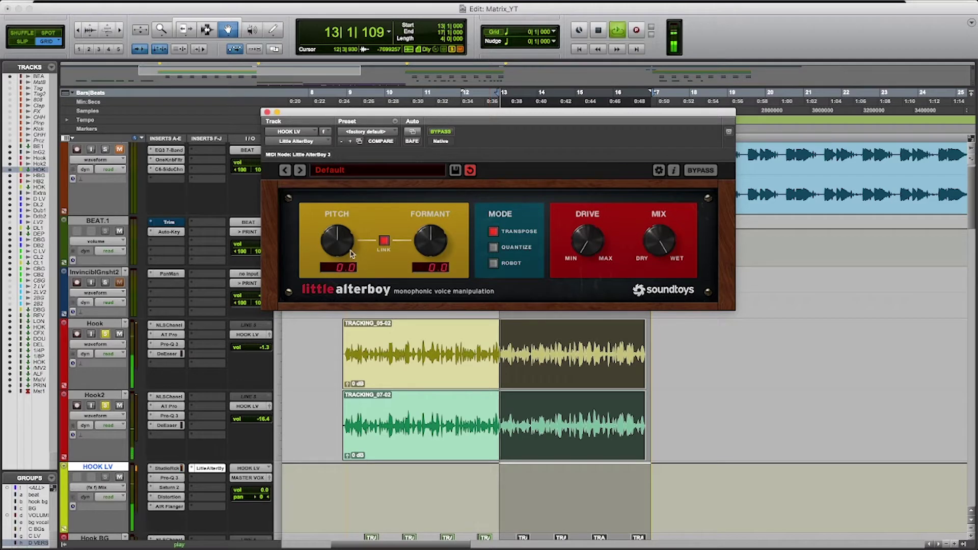
left_click_drag(341, 243, 333, 166)
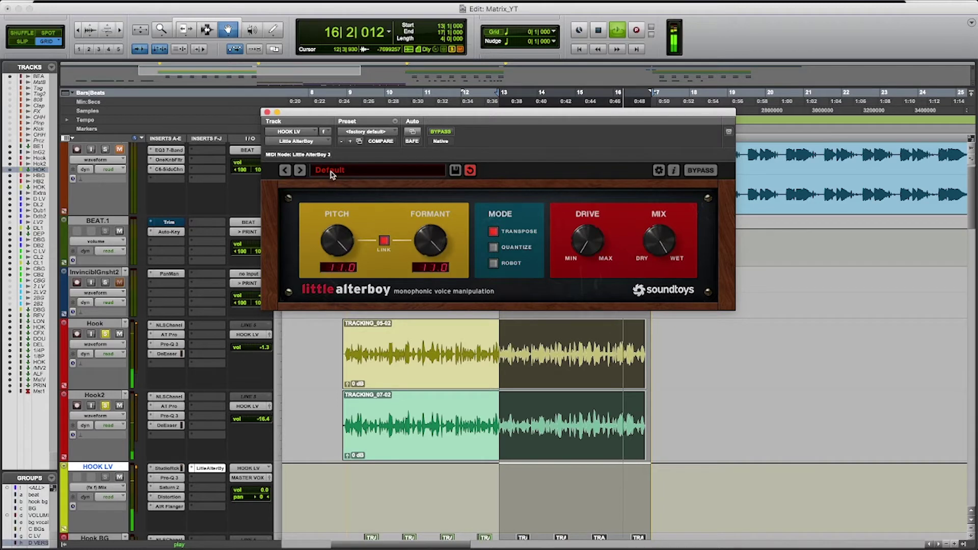
key("space")
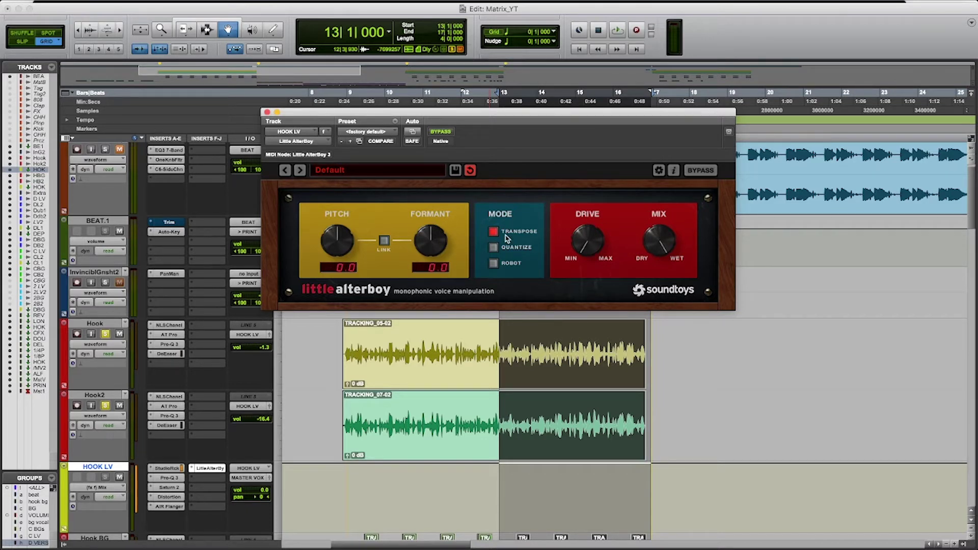
Try the Quantize and Robot modes, set the pitch to -9.0, and return to Transpose mode
left_click_drag(333, 236, 357, 203)
left_click(328, 241, "alt")
left_click(494, 247)
left_click(494, 264)
left_click_drag(340, 239, 330, 276)
left_click(494, 231)
Compare the Transpose, Quantize and Robot modes during playback of the selected hook vocals
key("space")
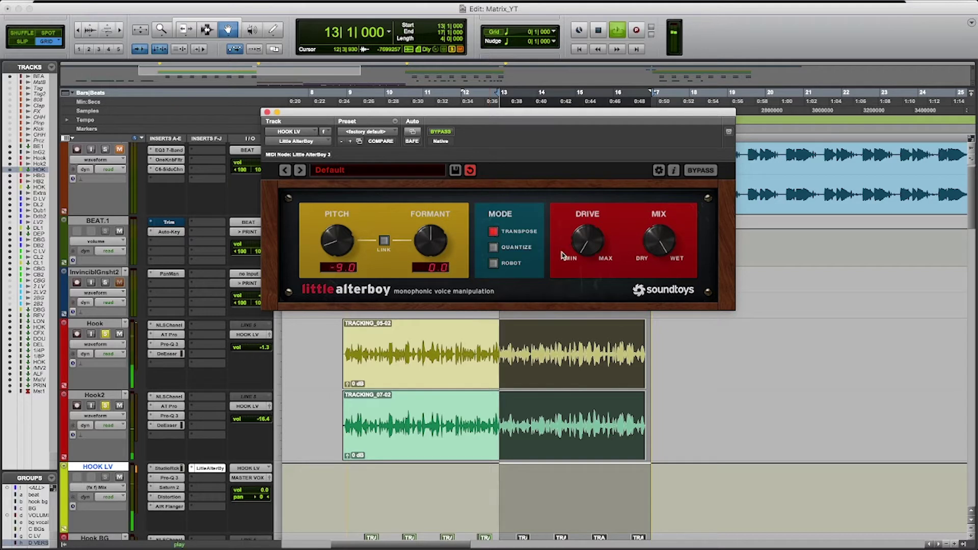
left_click(494, 248)
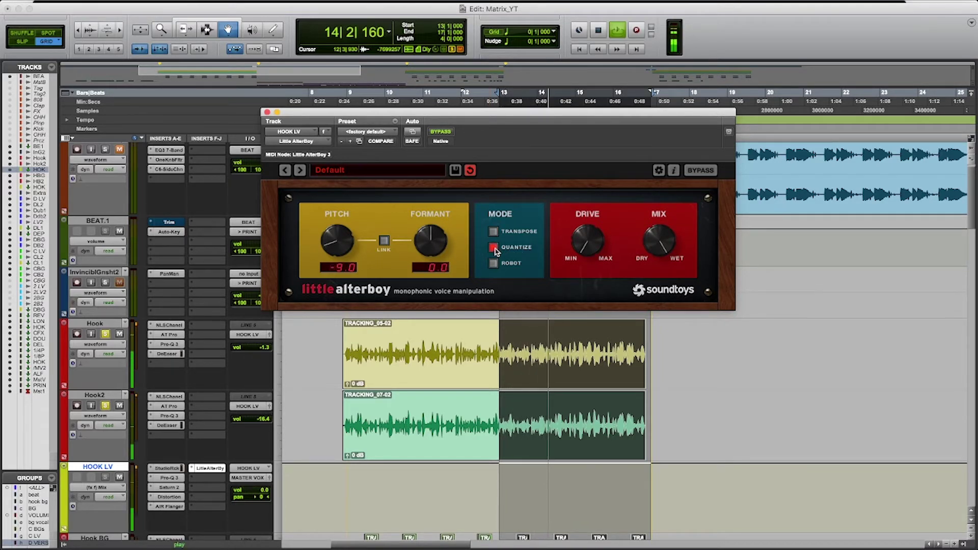
left_click(494, 263)
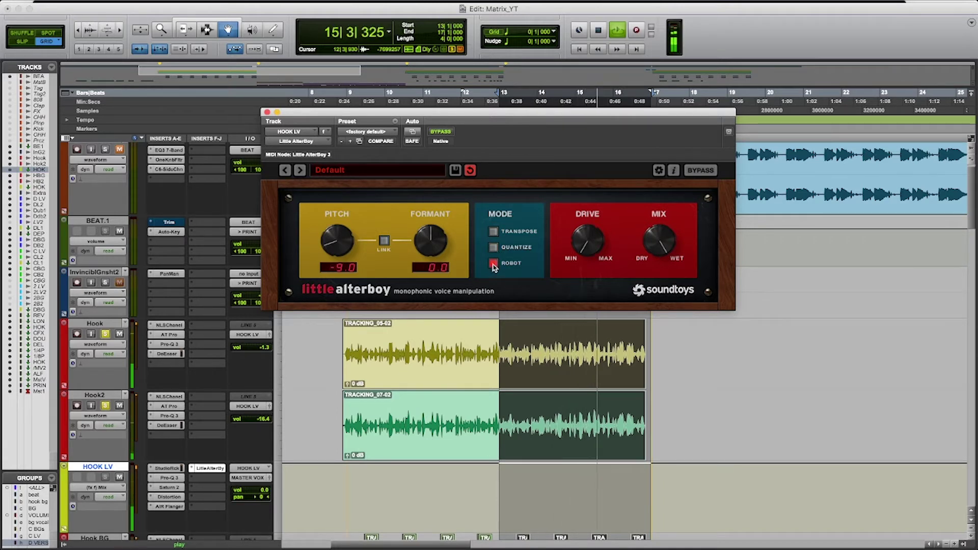
left_click(494, 247)
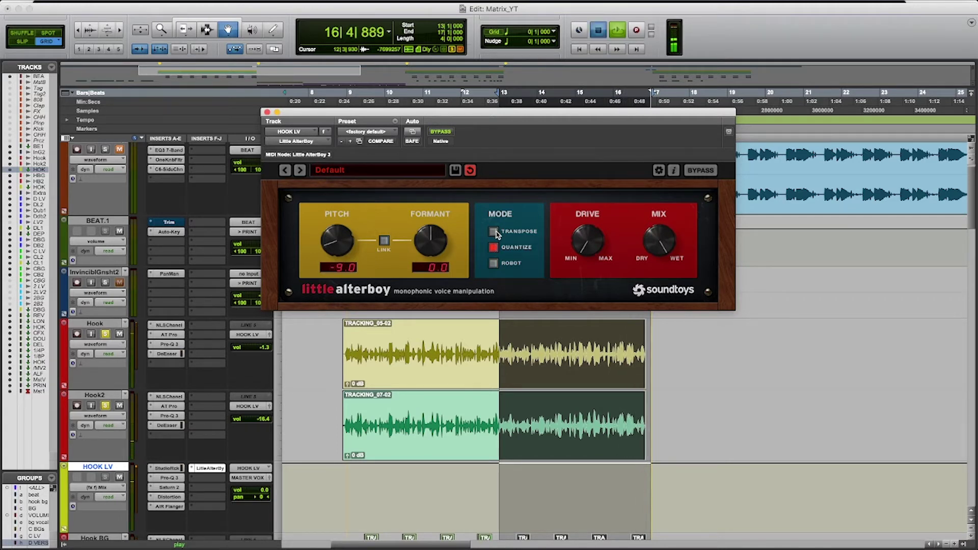
key("space")
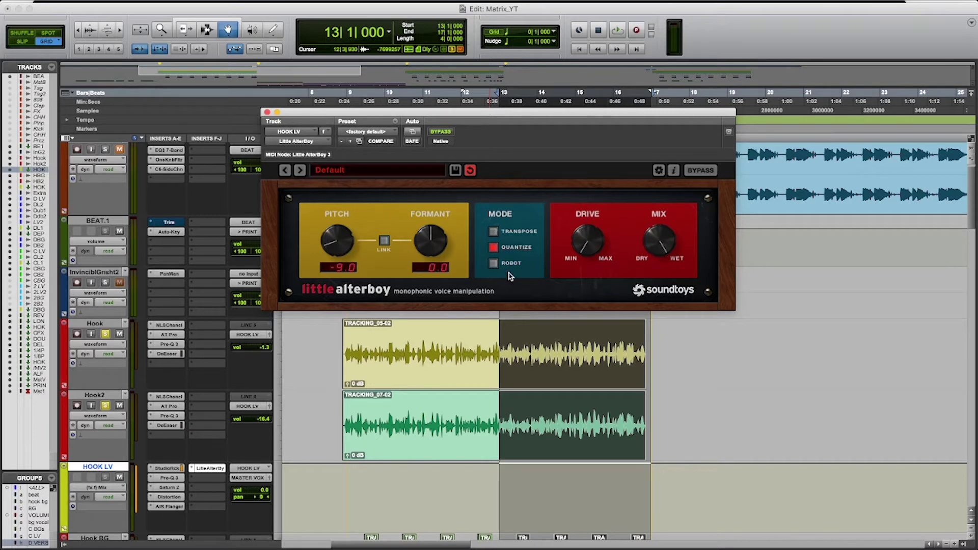
Return Little AlterBoy to Transpose mode and reset its pitch to 0.0
left_click(495, 264)
left_click(493, 247)
left_click(497, 234)
left_click(342, 243, "alt")
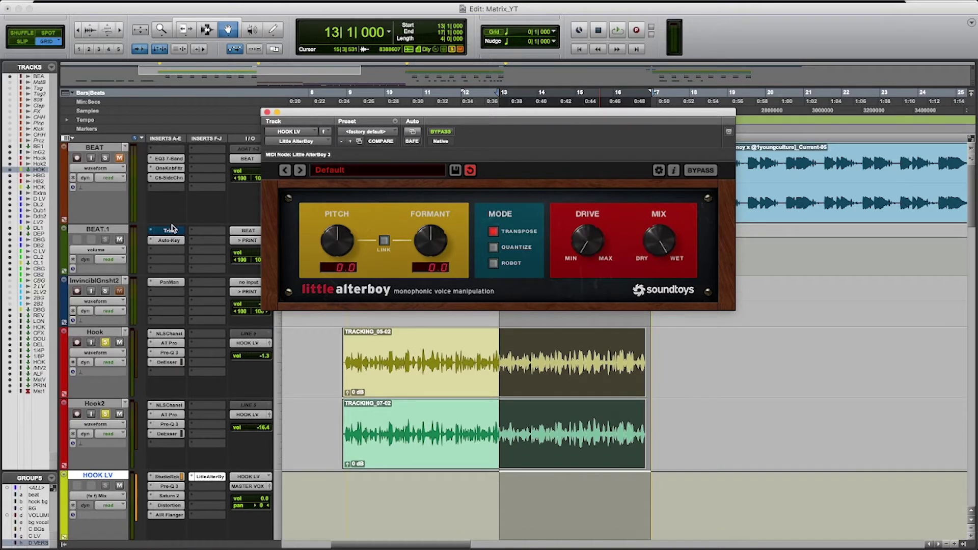
Sweep Little AlterBoy's drive during playback of the hook section and set it to 1.0
key("space")
left_click_drag(581, 244, 567, 190)
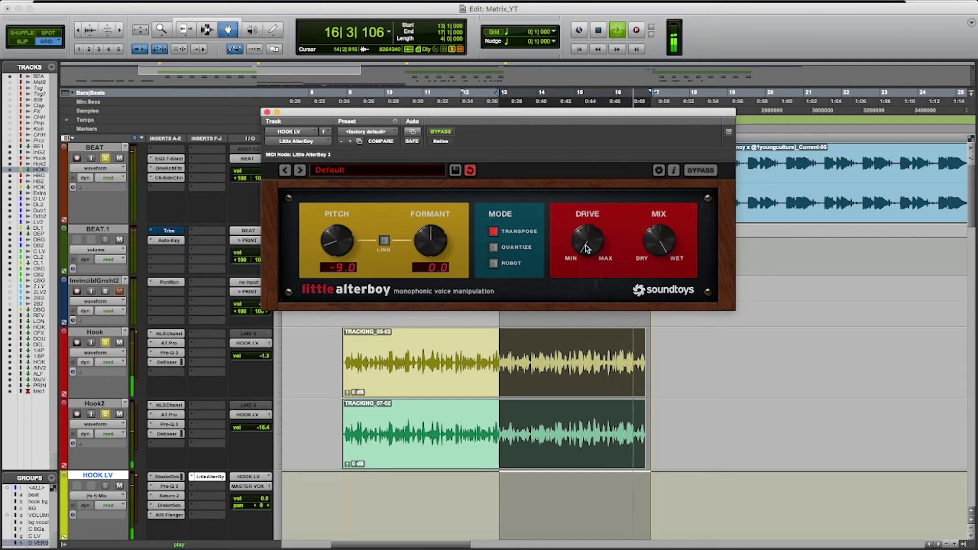
key("space")
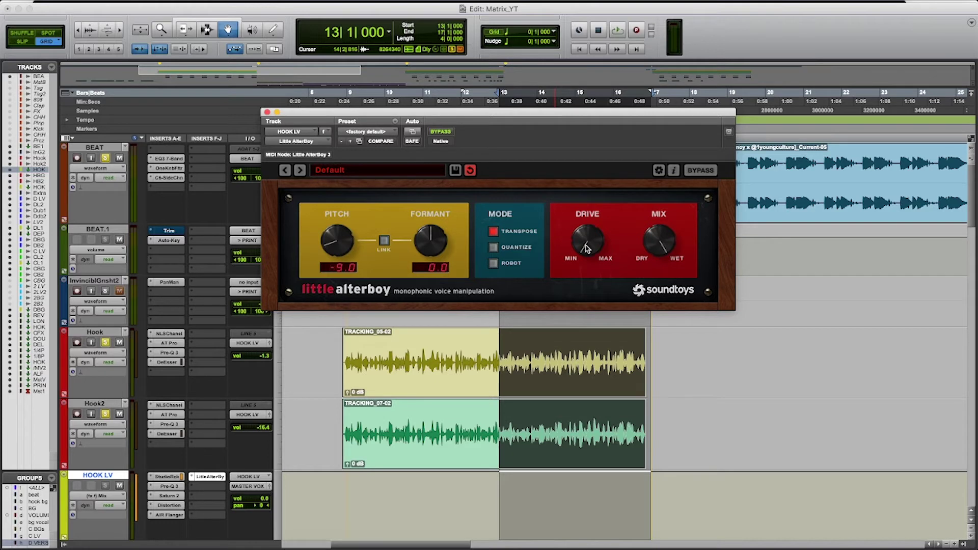
left_click_drag(586, 248, 579, 238)
Adjust Little AlterBoy's wet/dry mix and audition it with the hook vocals and beat
left_click(661, 215)
left_click_drag(661, 243, 654, 219)
left_click_drag(691, 272, 642, 446)
key("space")
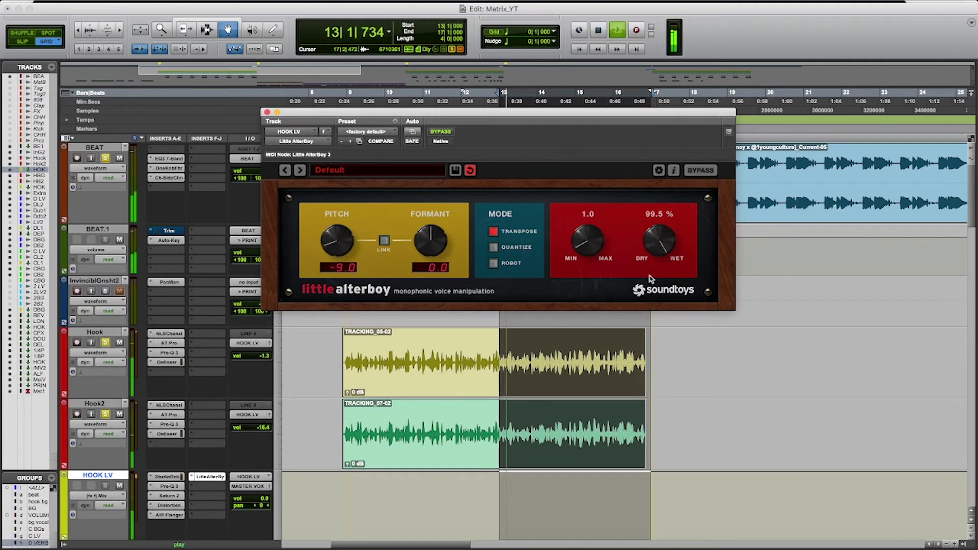
mouse_move(657, 257)
left_mouse_down()
mouse_move(666, 373)
mouse_move(649, 301)
mouse_move(668, 260)
left_mouse_up()
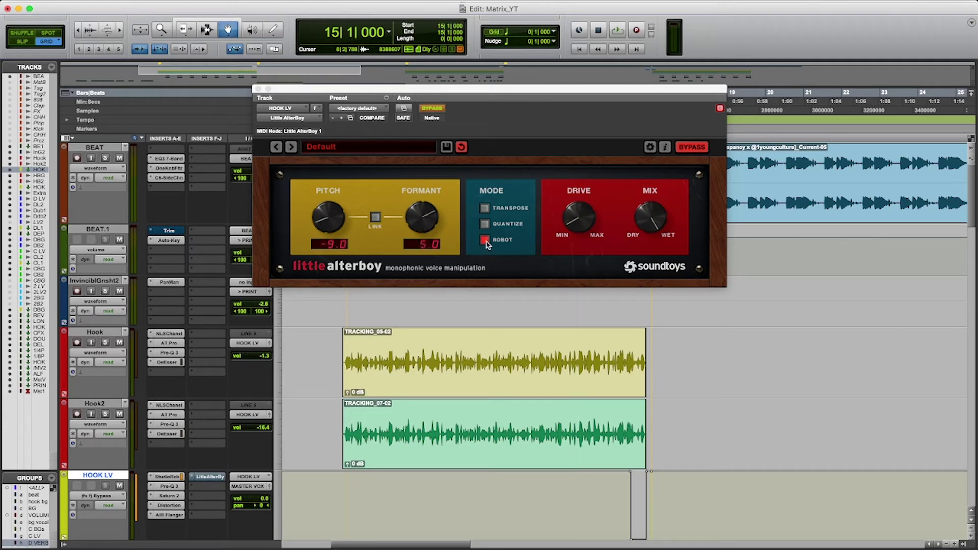
Display Little AlterBoy's Mix automation on the HOOK LV track, followed by its Bypass automation
left_click(586, 192)
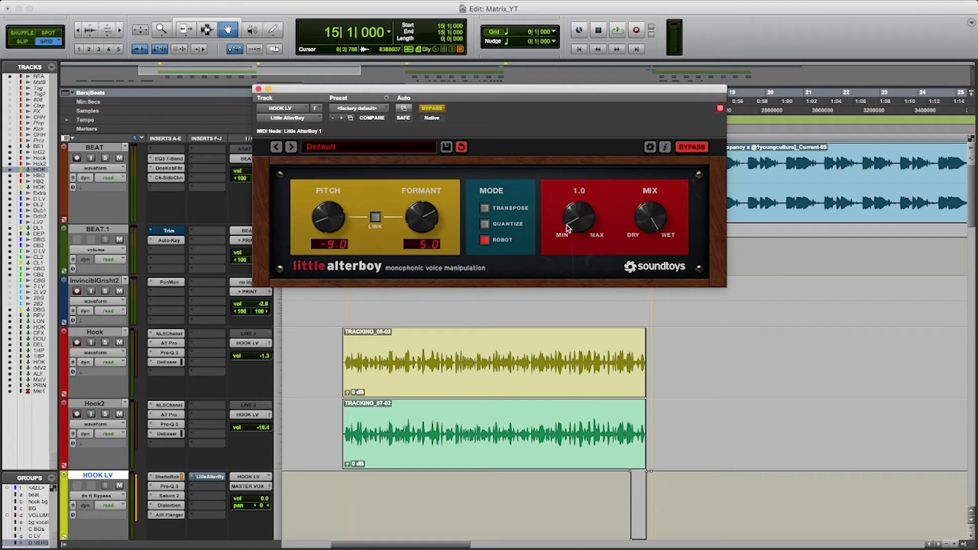
left_click(653, 217, "ctrl+super")
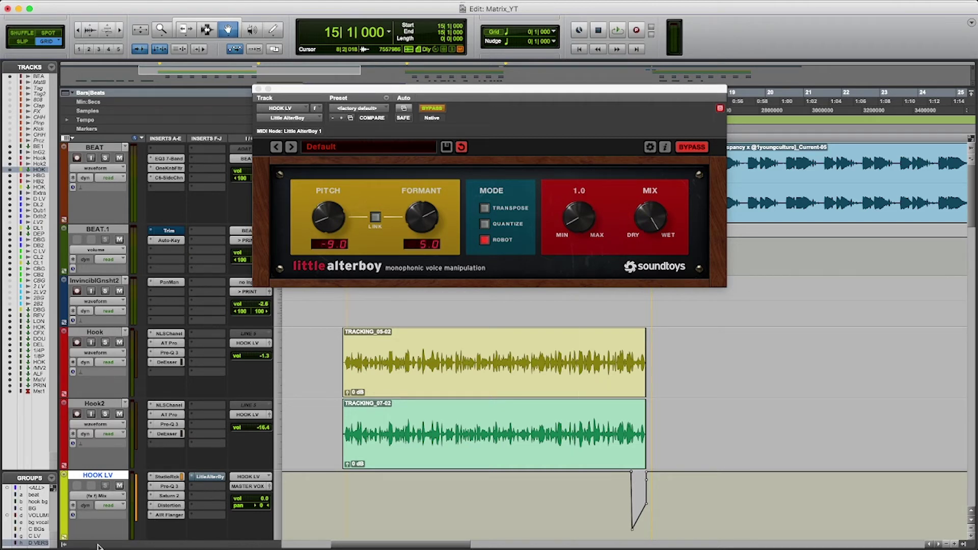
left_click(129, 498)
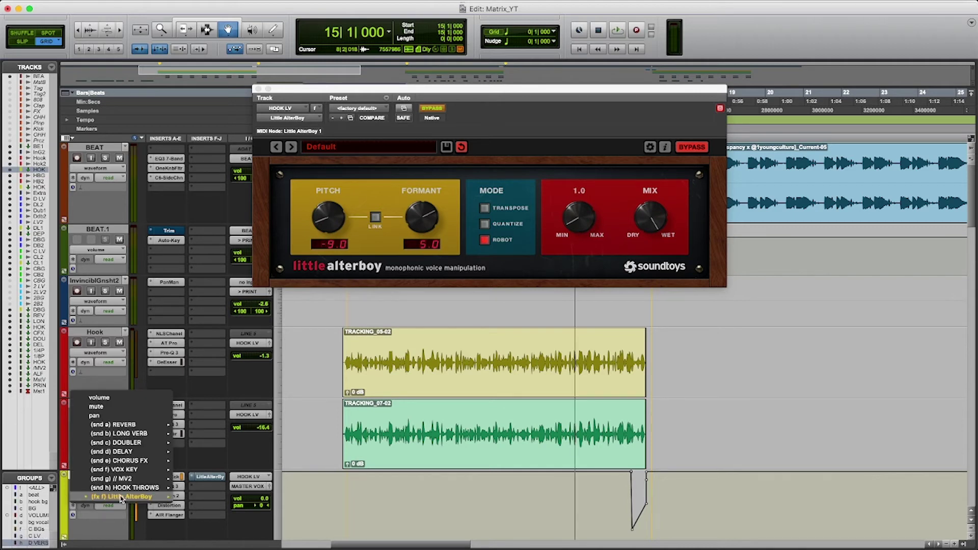
mouse_move(130, 499)
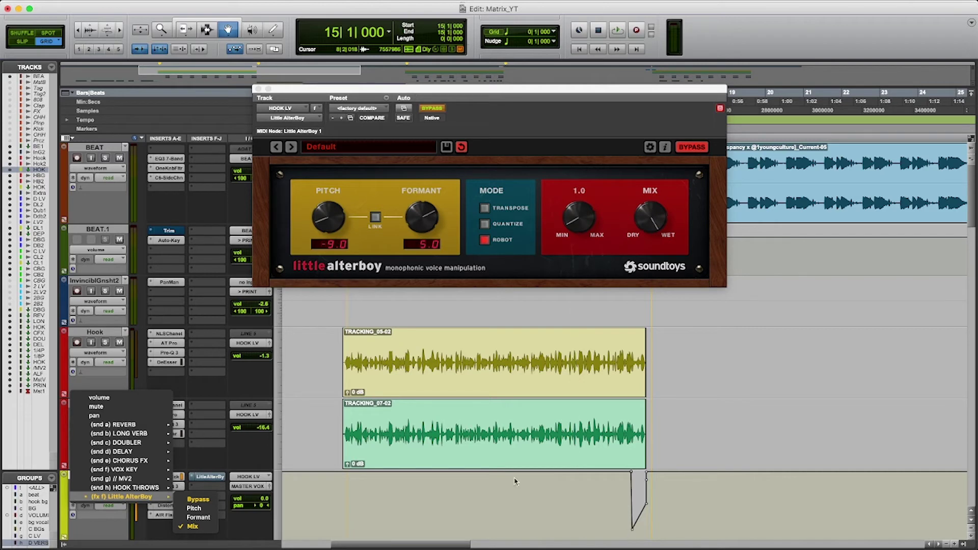
left_click(210, 502)
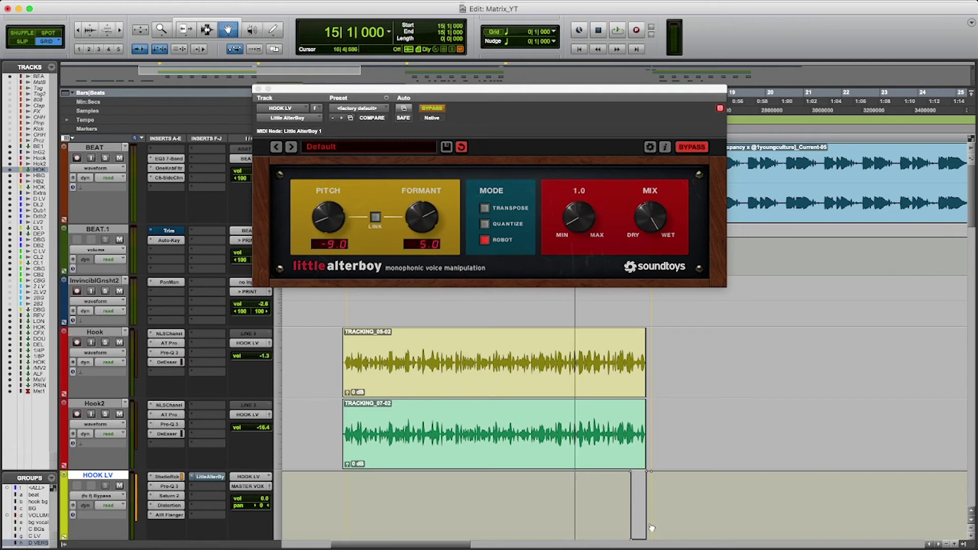
Mute the BEAT track and play the hook vocals from bar 15 past the automated effect section
left_click(119, 158)
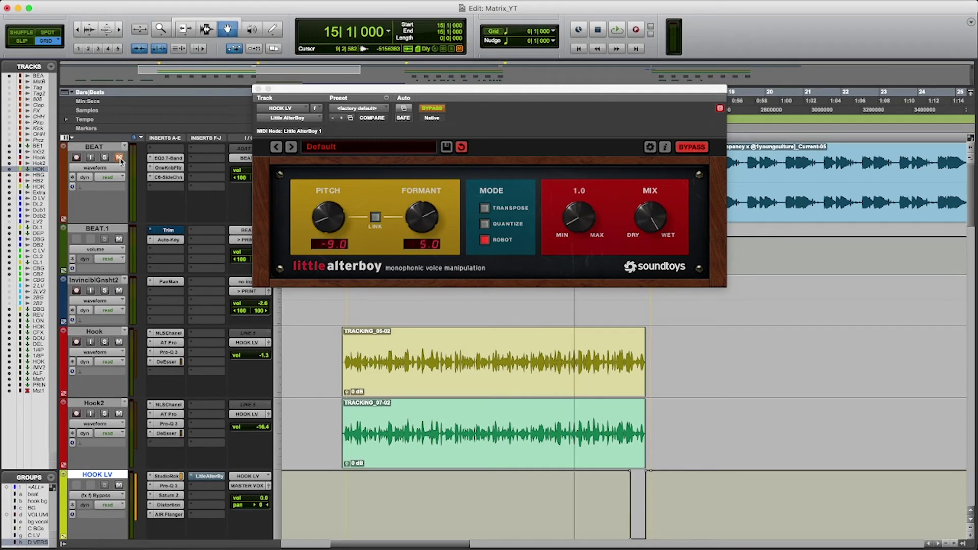
key("space")
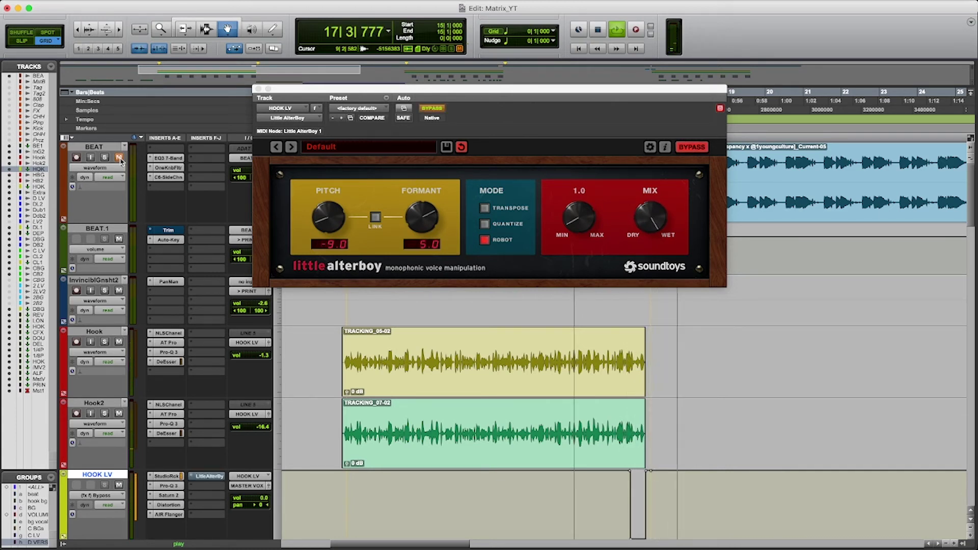
key("space")
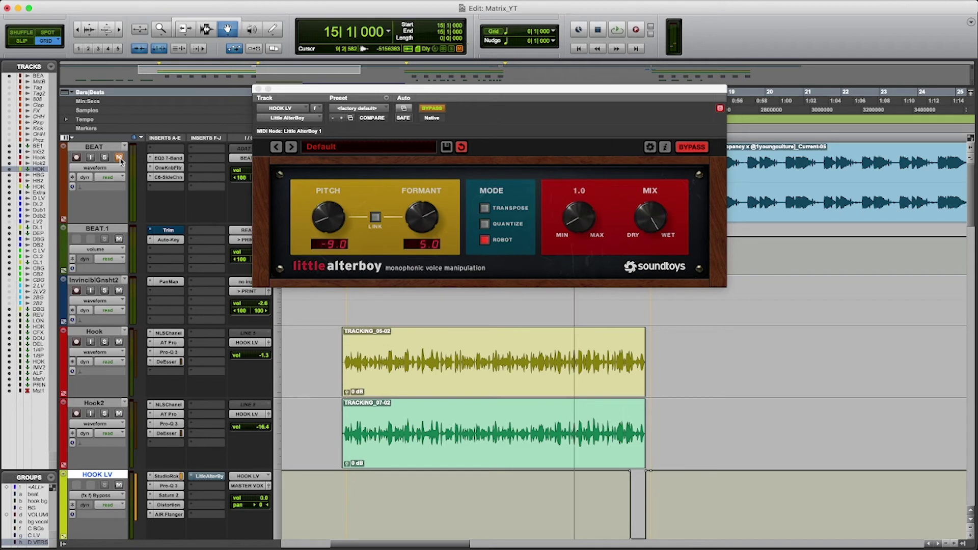